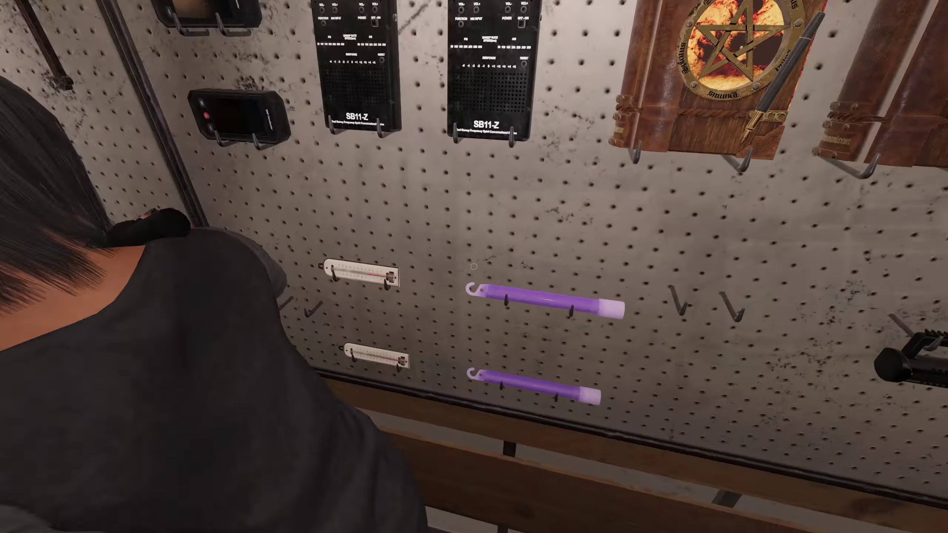
Take a glowstick from the pegboard and film the foggy fence with the video camera in night vision
{"action": "key", "text": "e"}
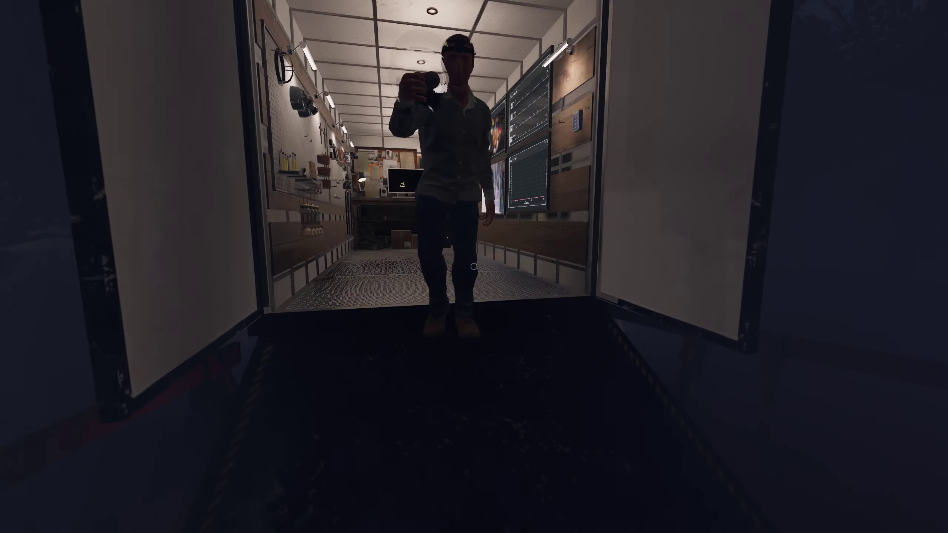
{"action": "key", "text": "w"}
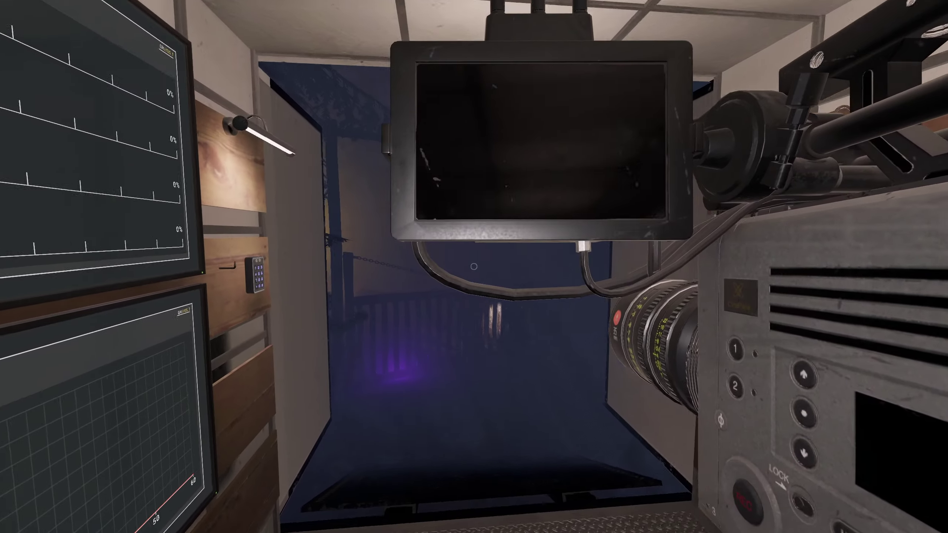
{"action": "key", "text": "w"}
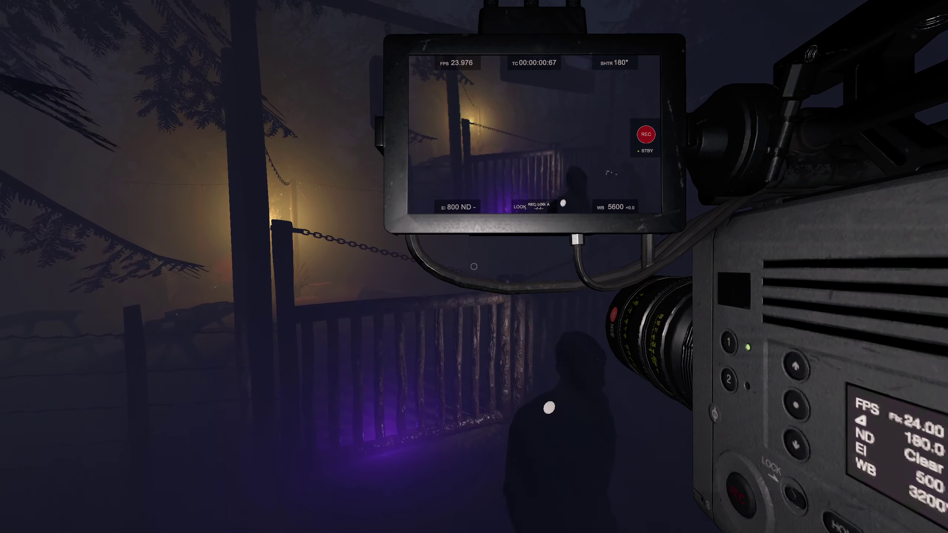
{"action": "key", "text": "w"}
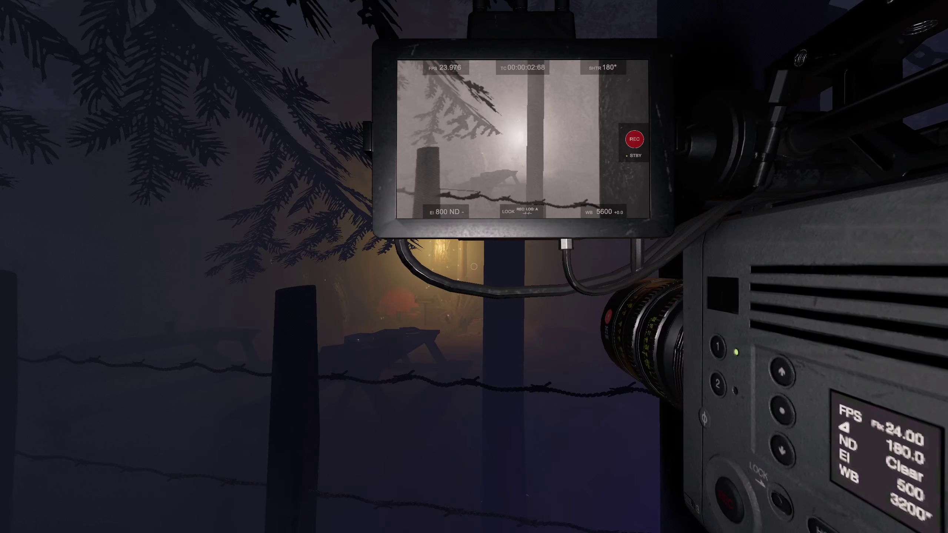
{"action": "key", "text": "w"}
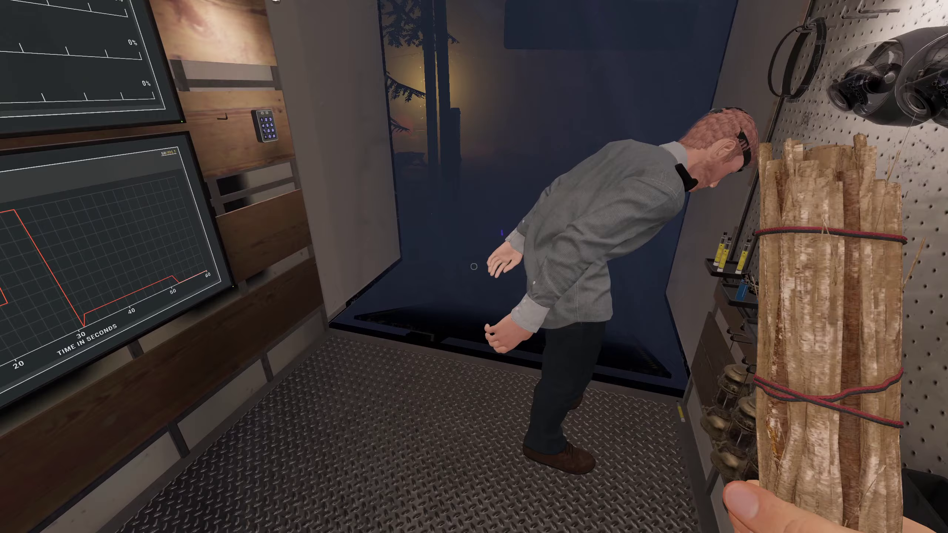
{"action": "scroll", "coordinate": [474, 267], "scroll_direction": "down", "scroll_amount": 2}
Follow the teammate into the yard and toggle the flashlight off and on by the barbed-wire fence
{"action": "key", "text": "w"}
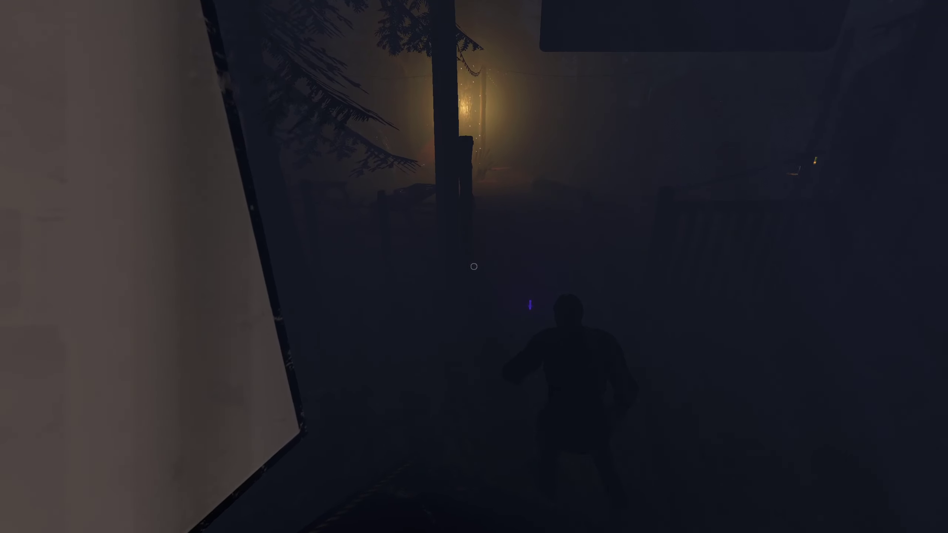
{"action": "key", "text": "w"}
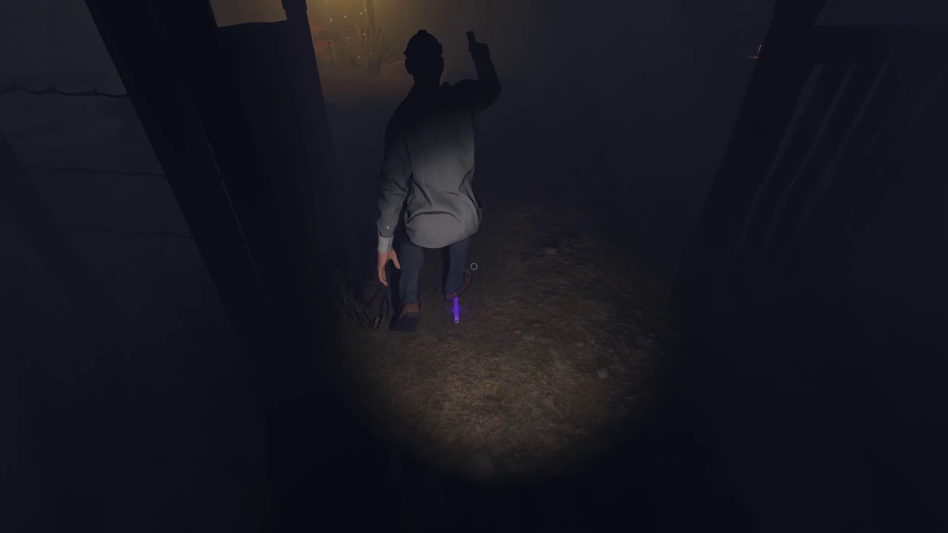
{"action": "key", "text": "w"}
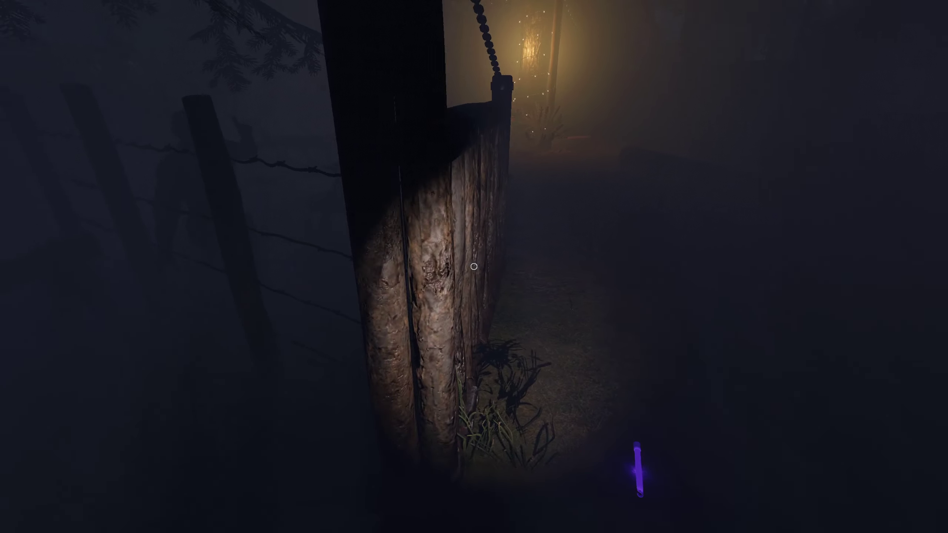
{"action": "key", "text": "w"}
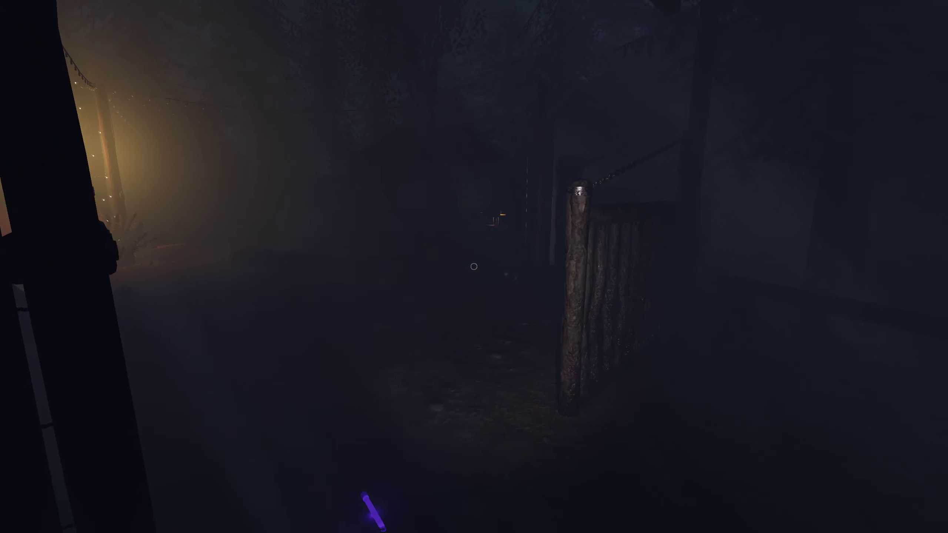
{"action": "key", "text": "s"}
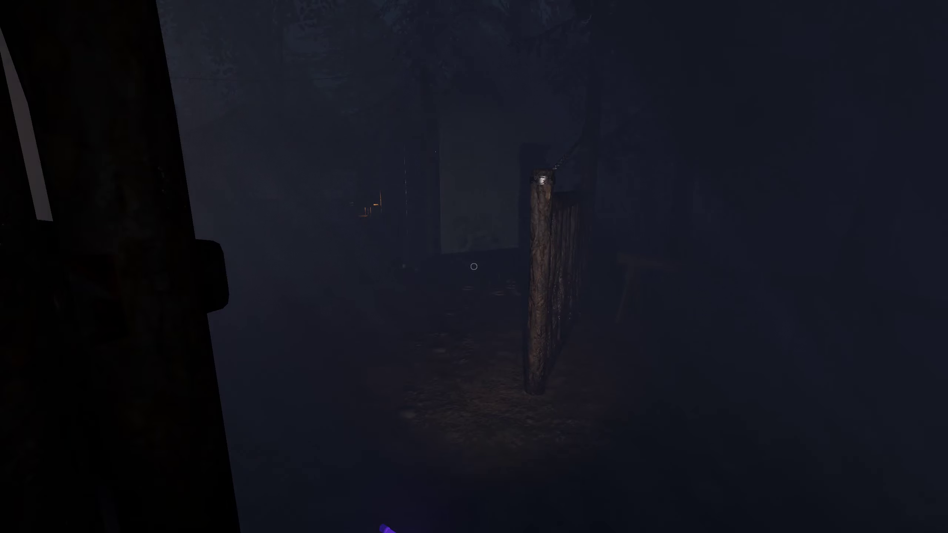
{"action": "key", "text": "w"}
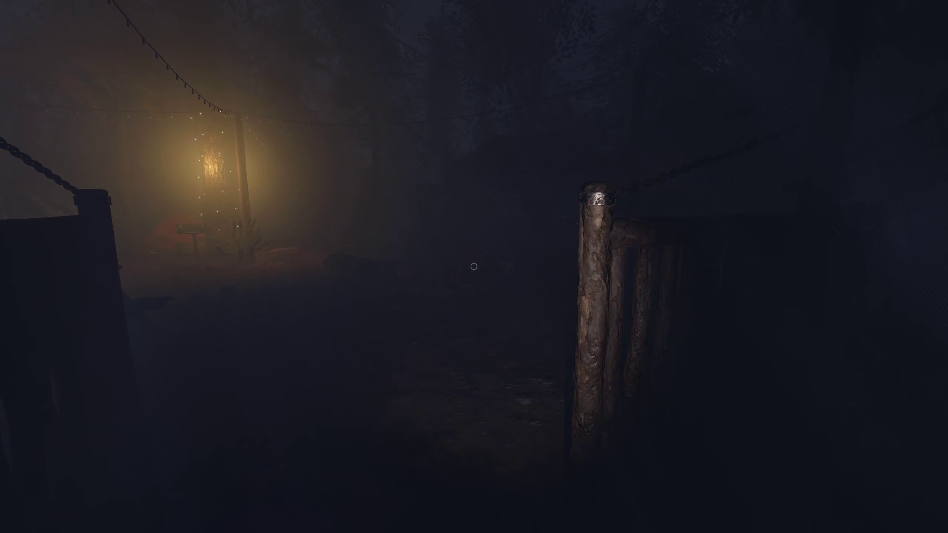
{"action": "key", "text": "w"}
{"action": "key", "text": "w"}
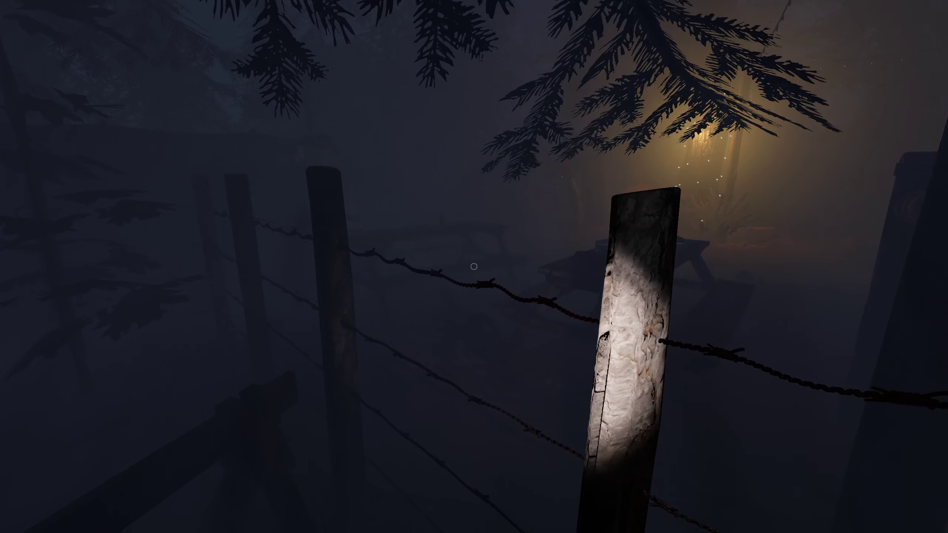
{"action": "key", "text": "w"}
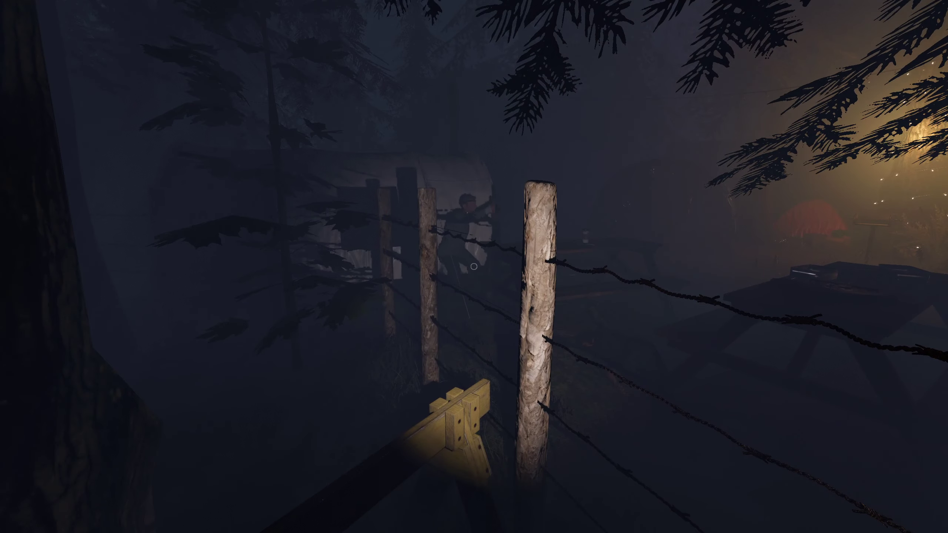
Swap the held item, scan the fence and picnic table, then head through the gate toward the van
{"action": "key", "text": "w"}
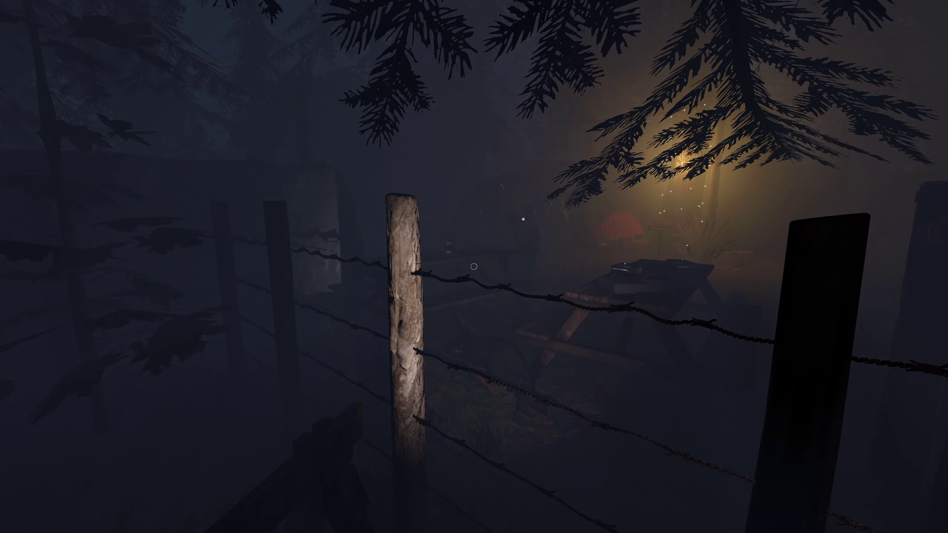
{"action": "key", "text": "w"}
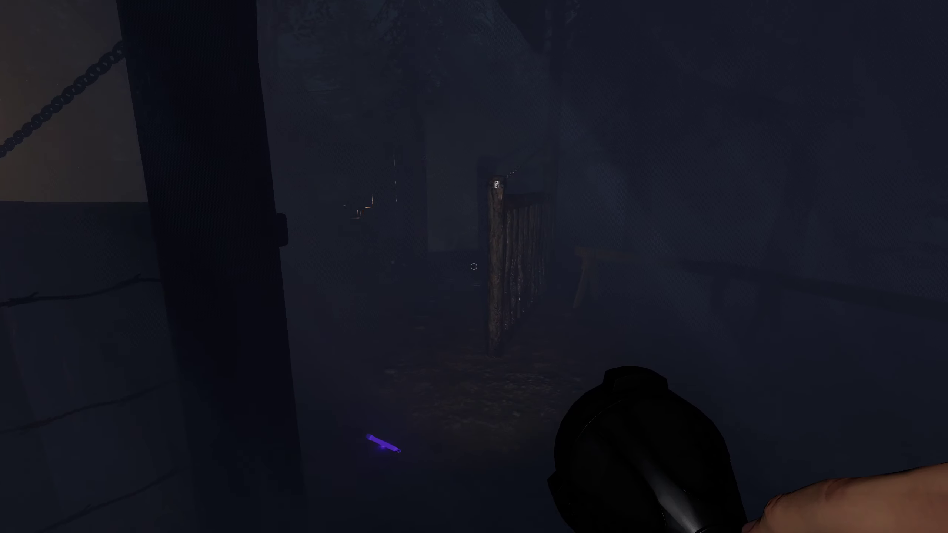
{"action": "key", "text": "w"}
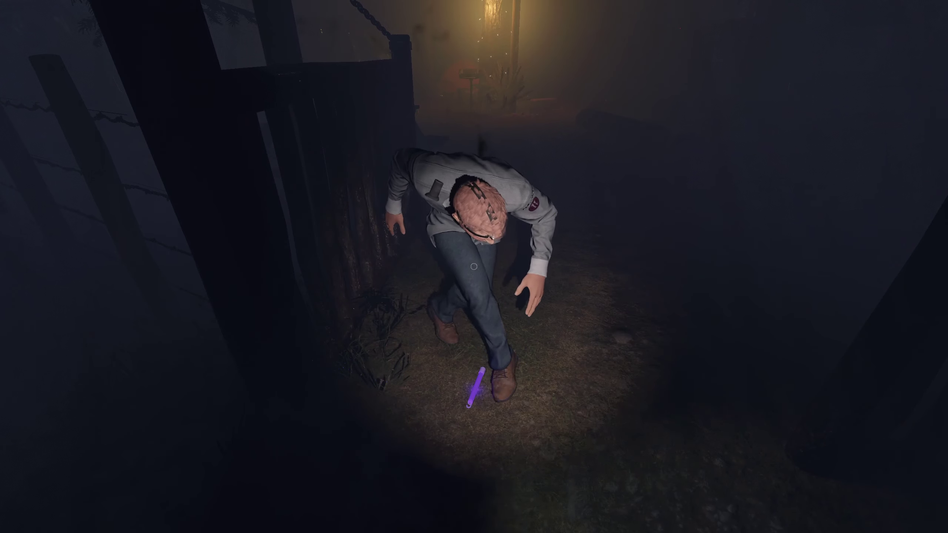
{"action": "key", "text": "w"}
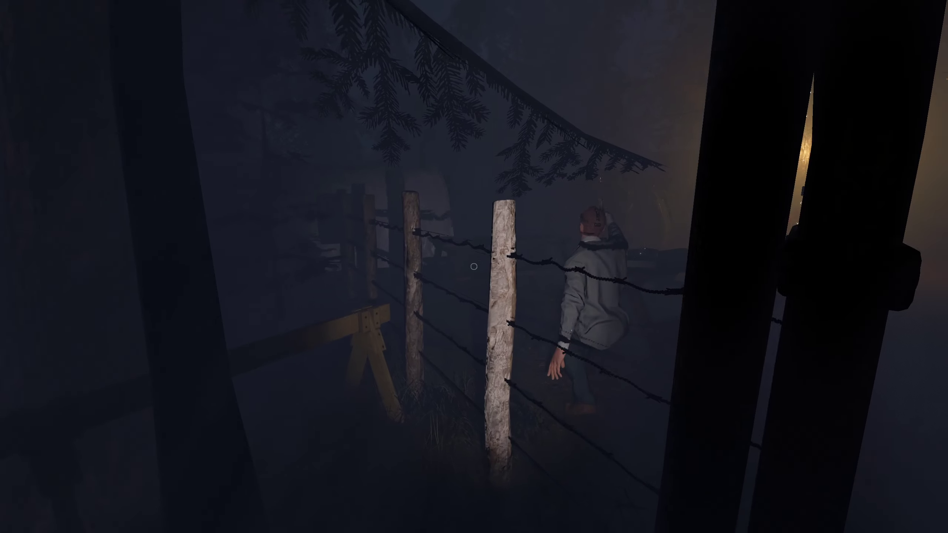
{"action": "key", "text": "w"}
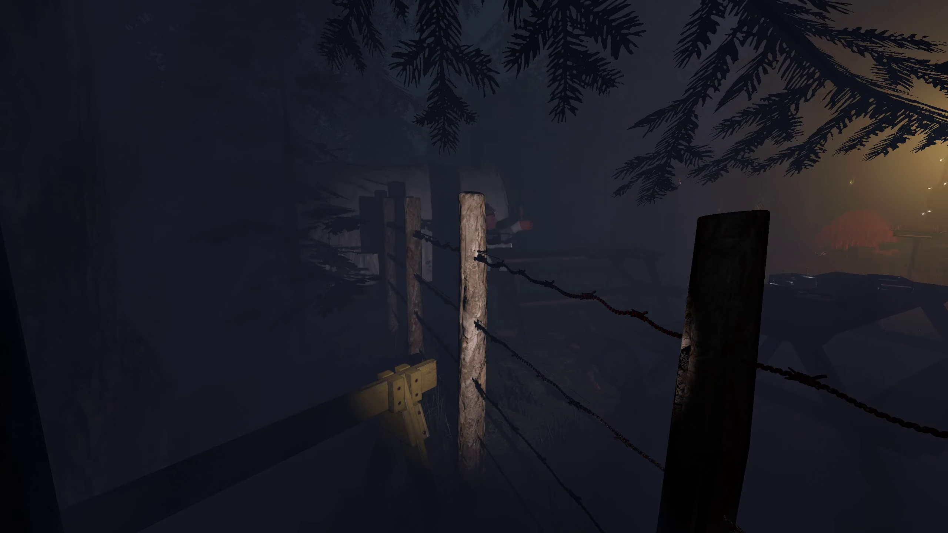
{"action": "key", "text": "w"}
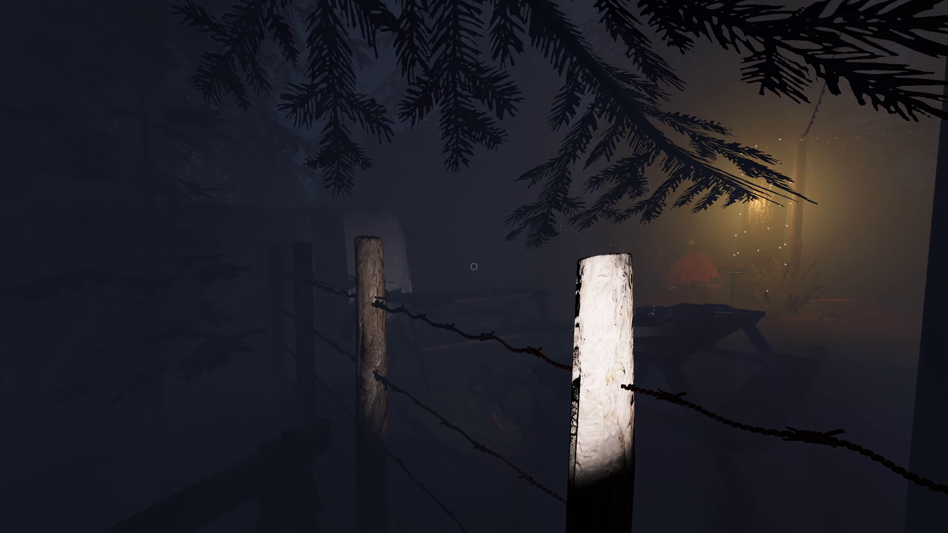
{"action": "key", "text": "w"}
{"action": "key", "text": "w"}
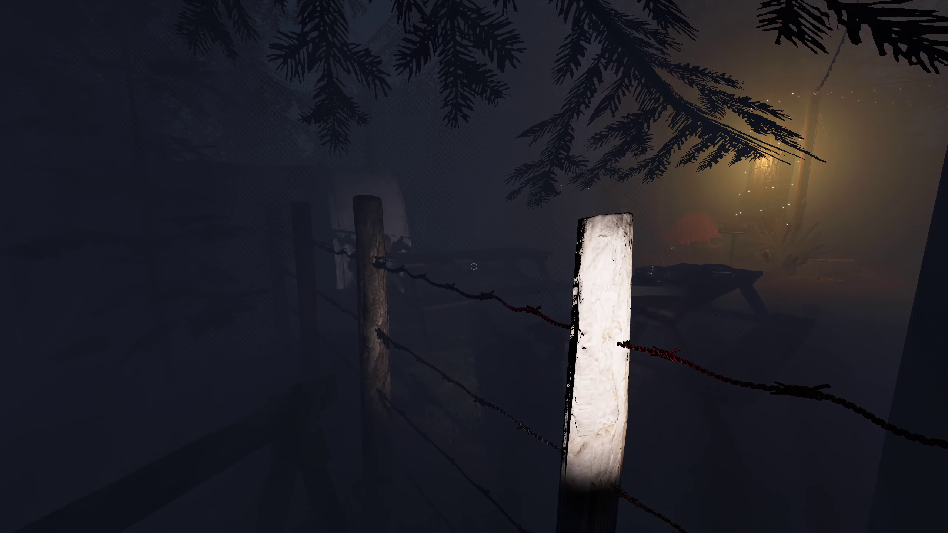
{"action": "key", "text": "w"}
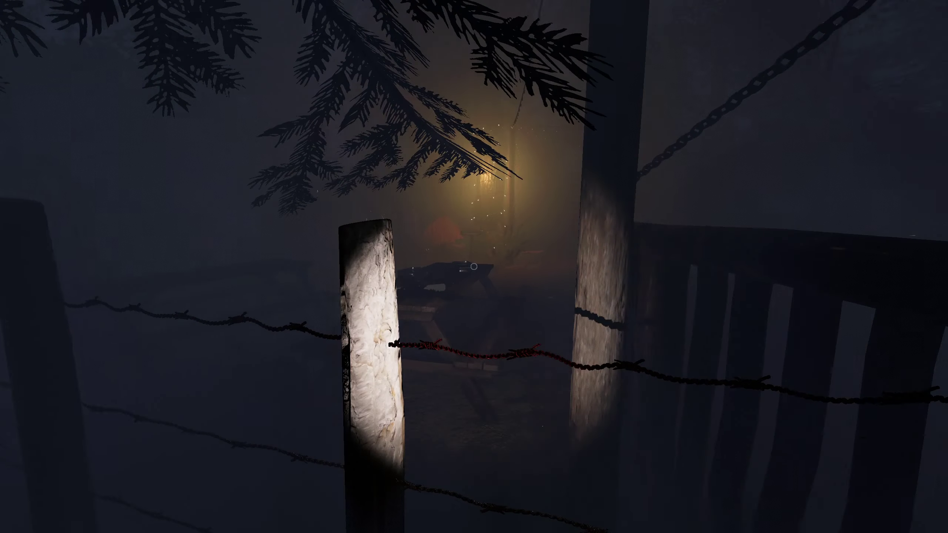
{"action": "key", "text": "w"}
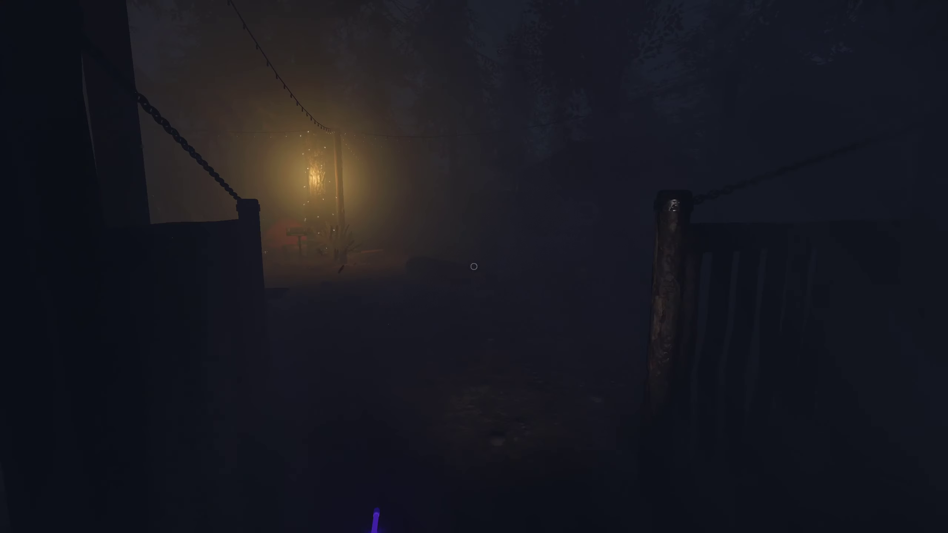
{"action": "key", "text": "w"}
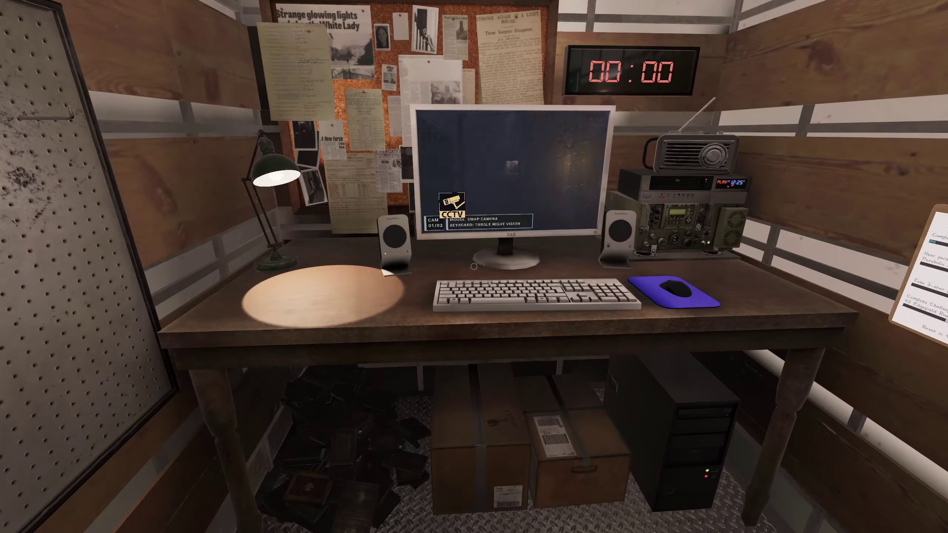
Turn on night vision for the CCTV camera feed at the truck computer
{"action": "key", "text": "f"}
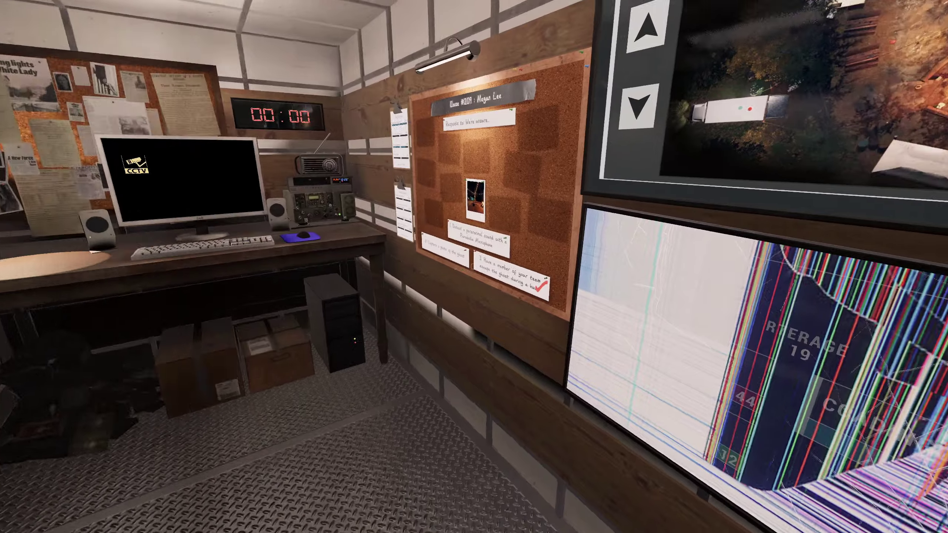
Circle Revenant on the journal's Evidence page, close the journal, and continue past the Moroi debriefing
{"action": "key", "text": "j"}
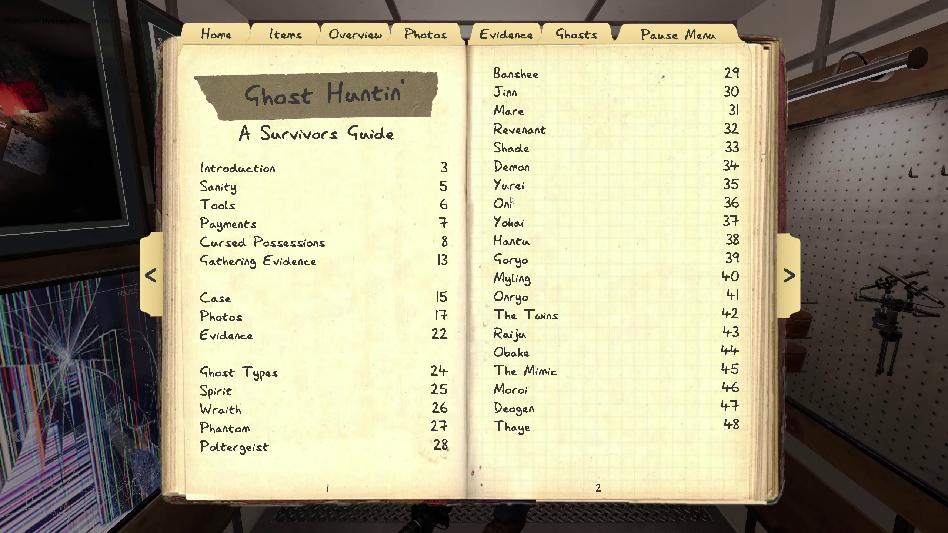
{"action": "left_click", "coordinate": [506, 34]}
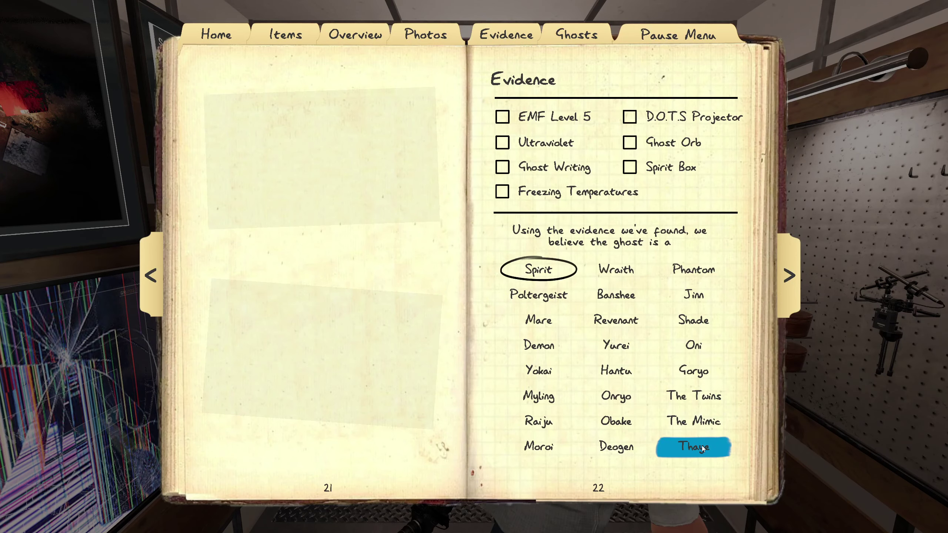
{"action": "left_click", "coordinate": [615, 320]}
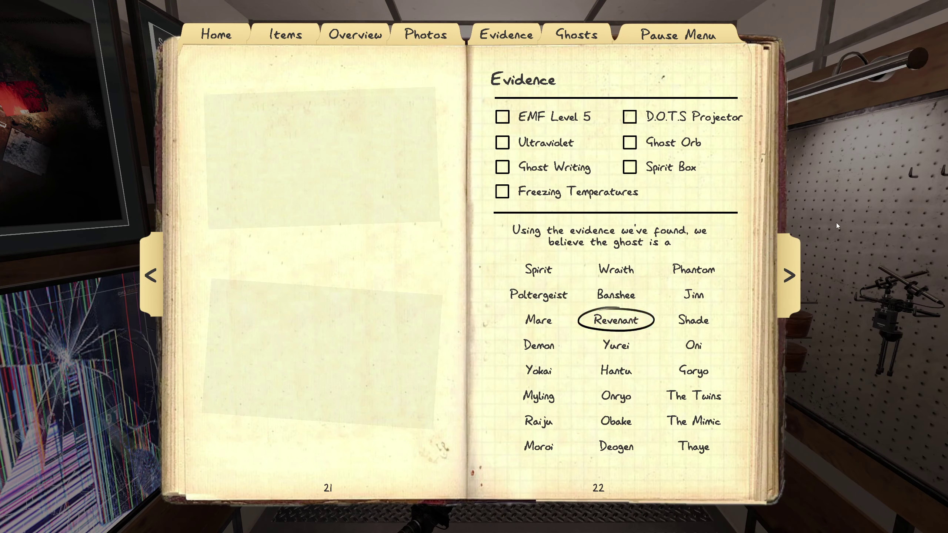
{"action": "key", "text": "j"}
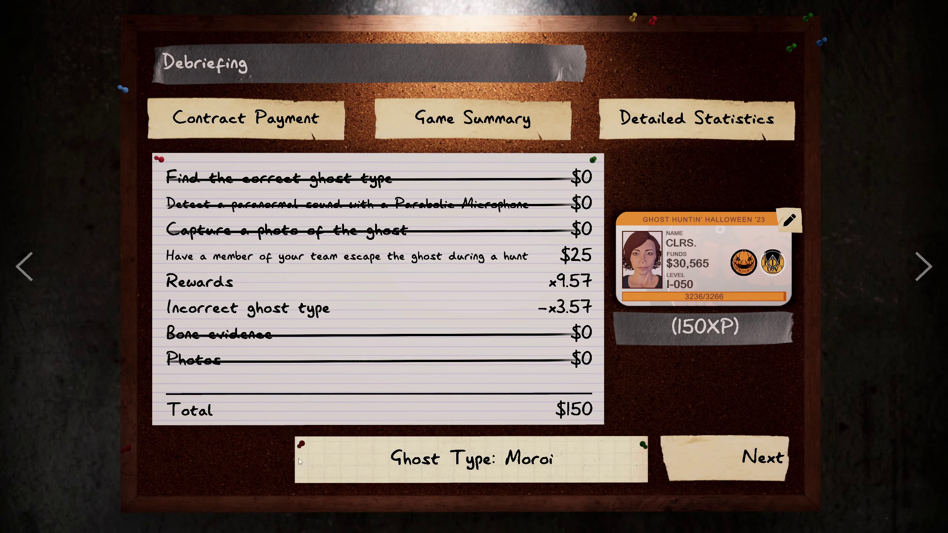
{"action": "left_click", "coordinate": [730, 472]}
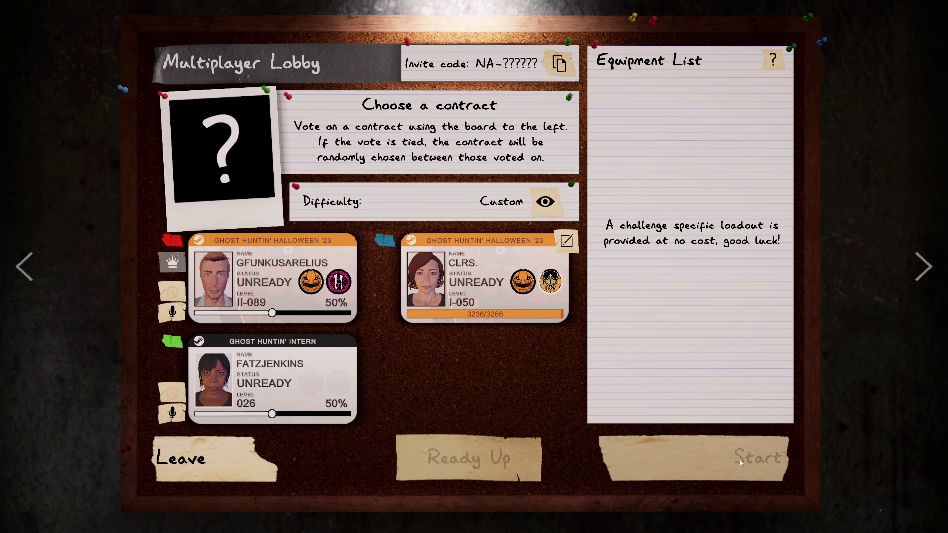